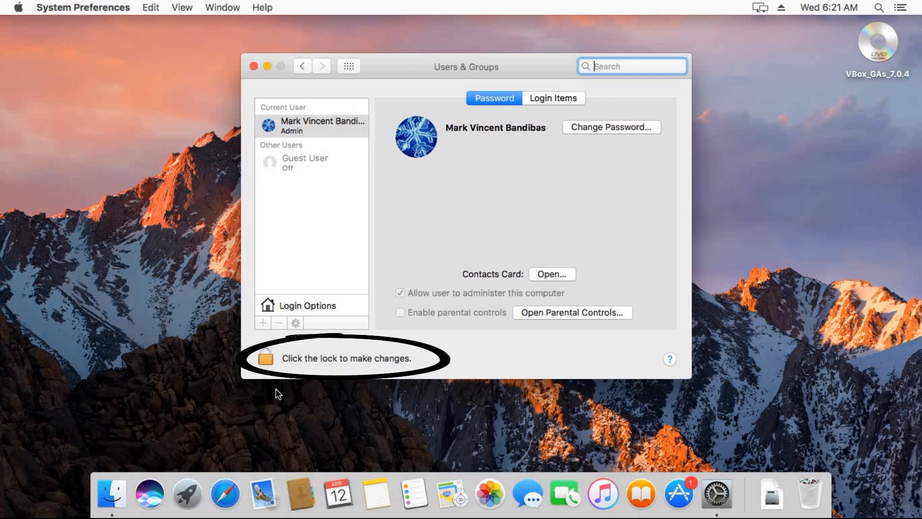
Unlock Users & Groups with the admin password and start a new Administrator account
{"action": "type", "text": "****"}
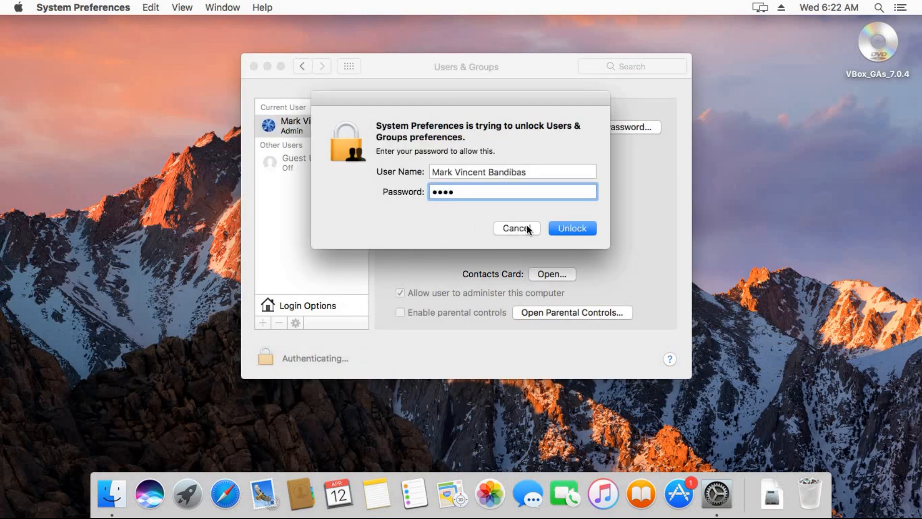
{"action": "left_click", "coordinate": [562, 225]}
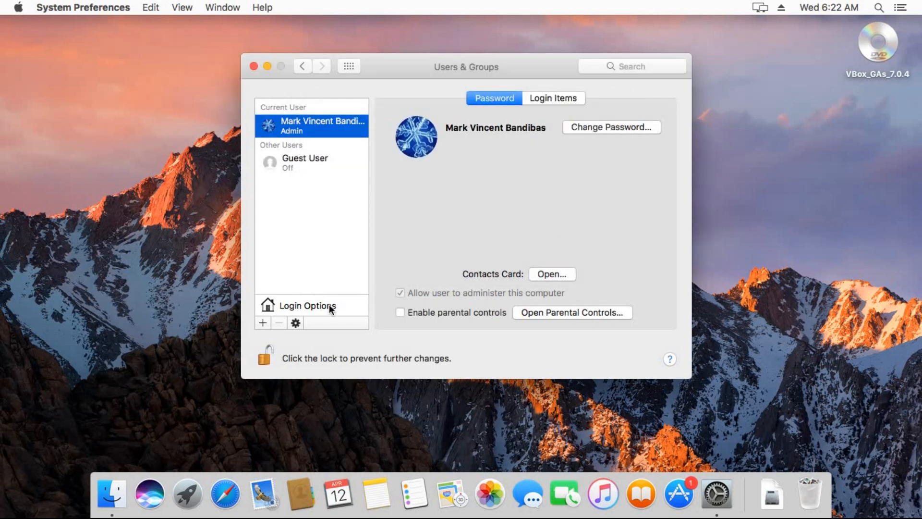
{"action": "left_click", "coordinate": [262, 323]}
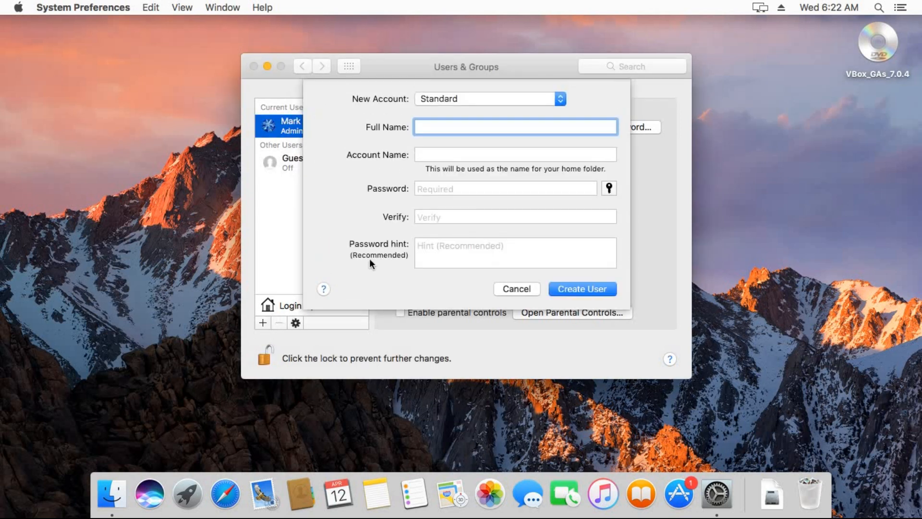
{"action": "left_click", "coordinate": [479, 98]}
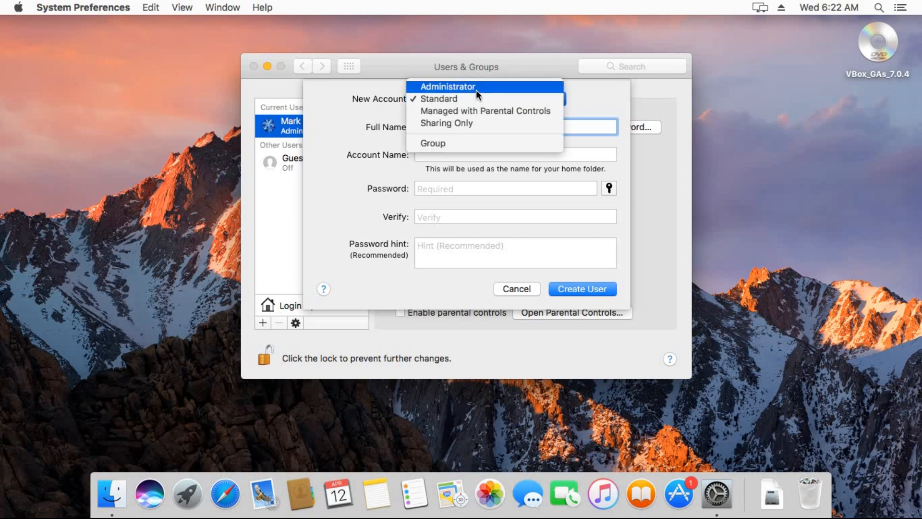
{"action": "left_click", "coordinate": [477, 89]}
Enter the new user's full name, account name, password and hint, then create the user
{"action": "type", "text": "Styl"}
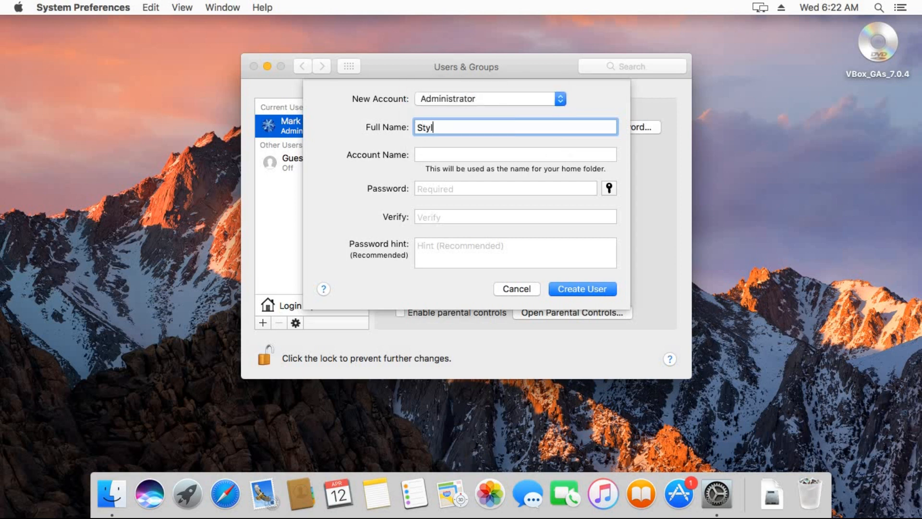
{"action": "type", "text": "es Stylenski"}
{"action": "key", "text": "Tab"}
{"action": "type", "text": "stylescom"}
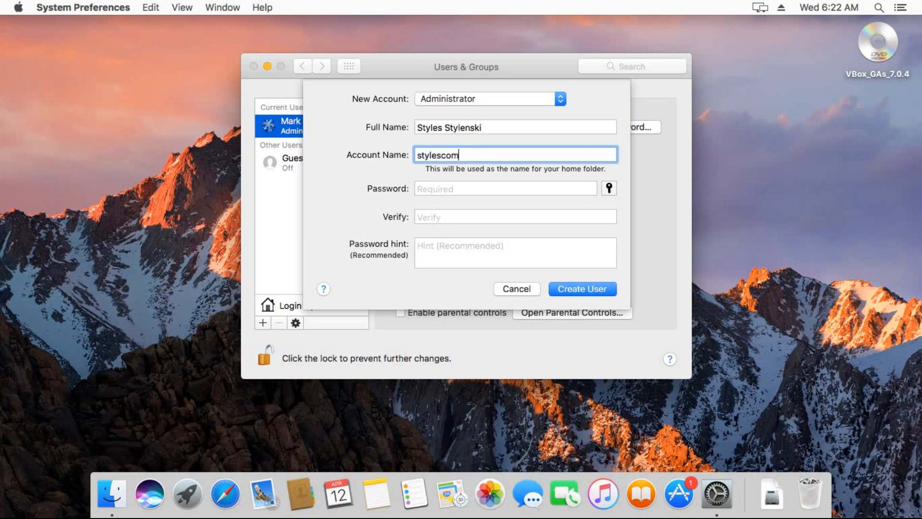
{"action": "key", "text": "Tab"}
{"action": "type", "text": "1234"}
{"action": "key", "text": "Tab"}
{"action": "type", "text": "1234"}
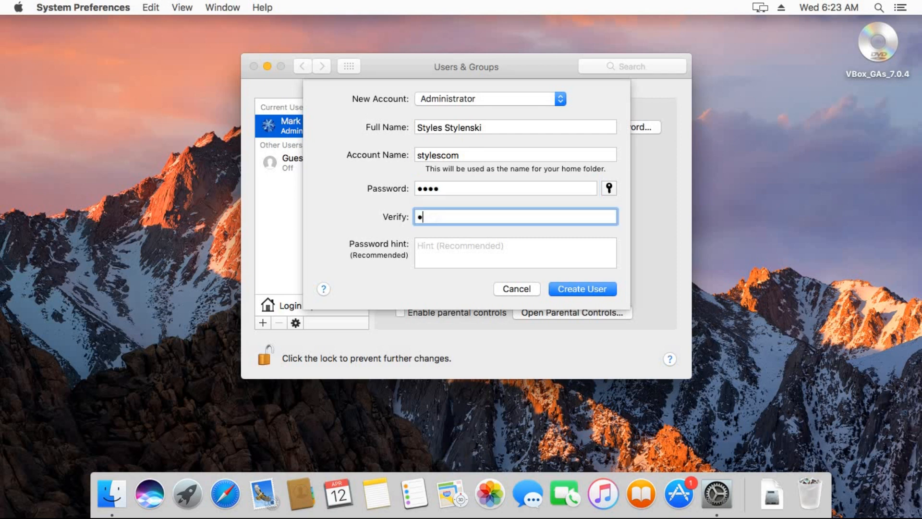
{"action": "key", "text": "Tab"}
{"action": "type", "text": "numbers"}
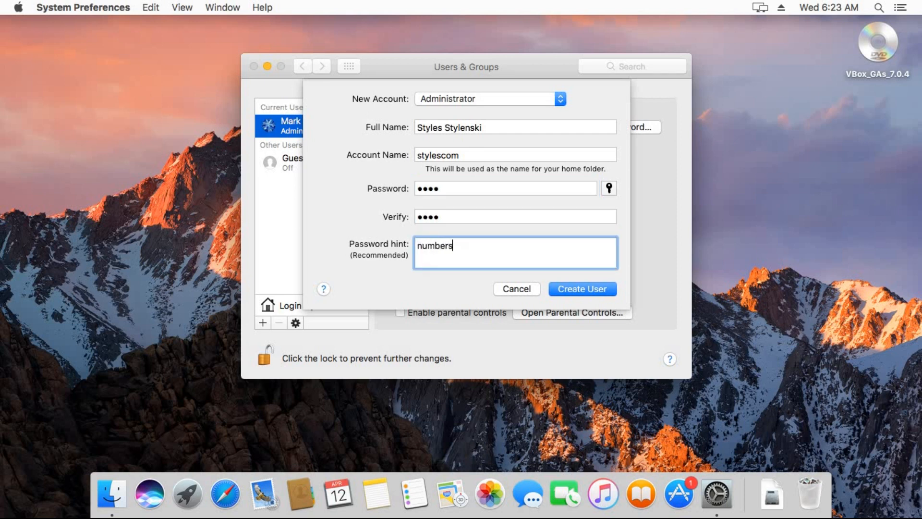
{"action": "left_click", "coordinate": [582, 288]}
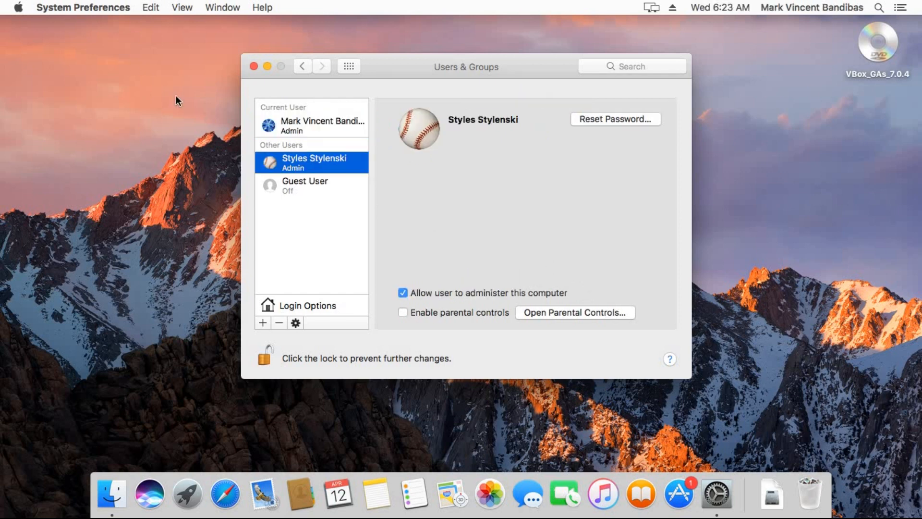
Log out of the current account from the Apple menu, confirming immediately
{"action": "left_click", "coordinate": [19, 7]}
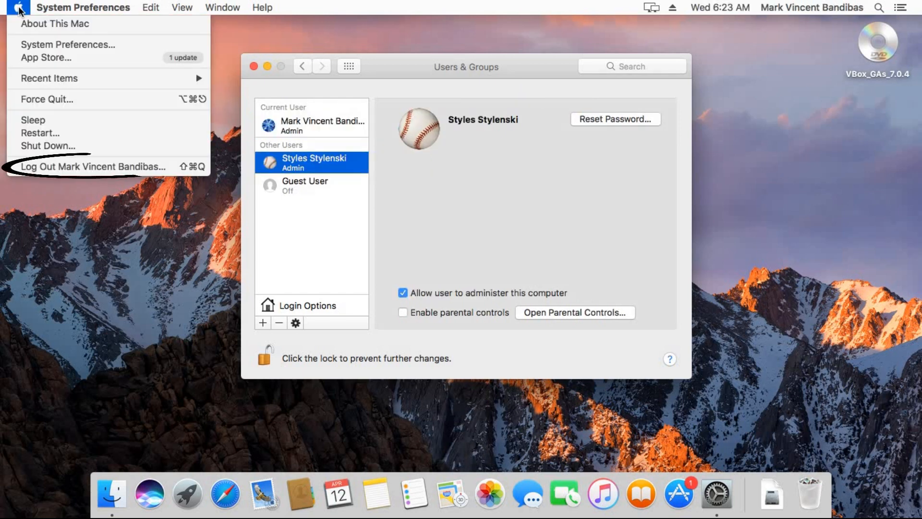
{"action": "left_click", "coordinate": [73, 165]}
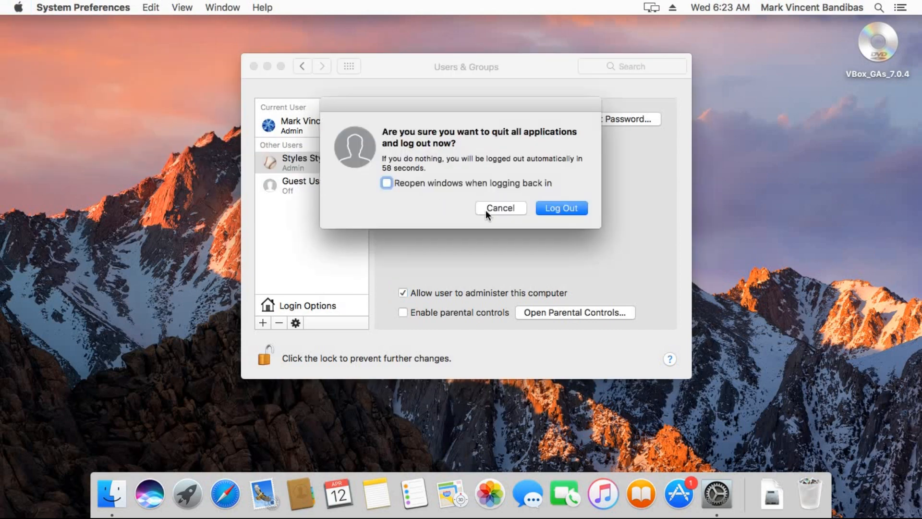
{"action": "left_click", "coordinate": [559, 210]}
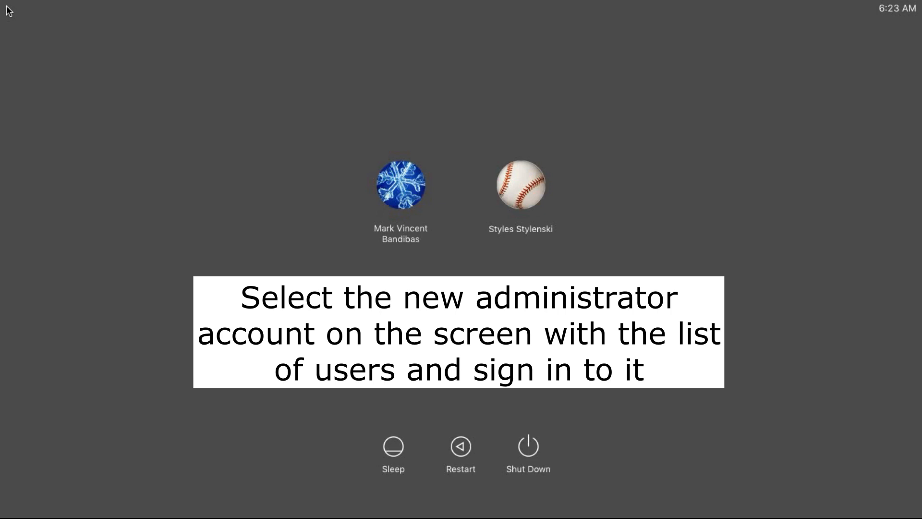
Sign in to the new administrator account, skipping Apple ID sign-in and Siri setup
{"action": "left_click", "coordinate": [527, 191]}
{"action": "type", "text": "••••"}
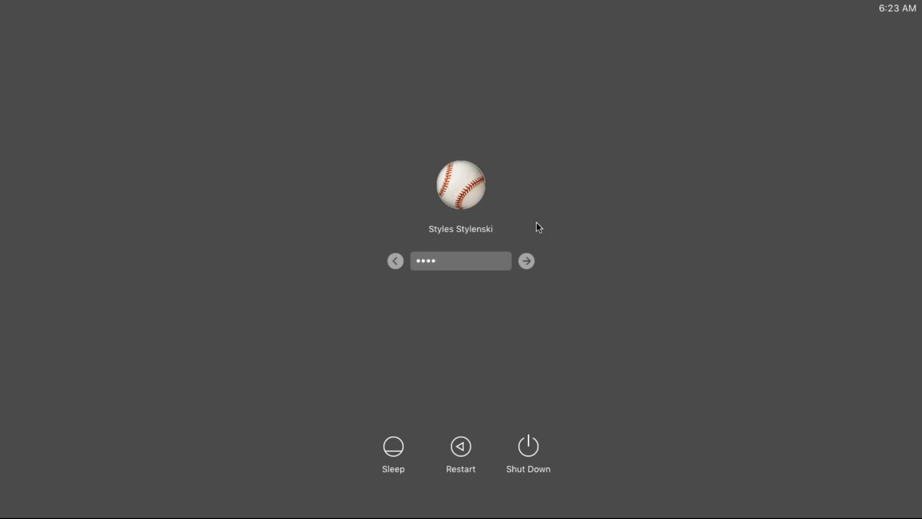
{"action": "left_click", "coordinate": [527, 261]}
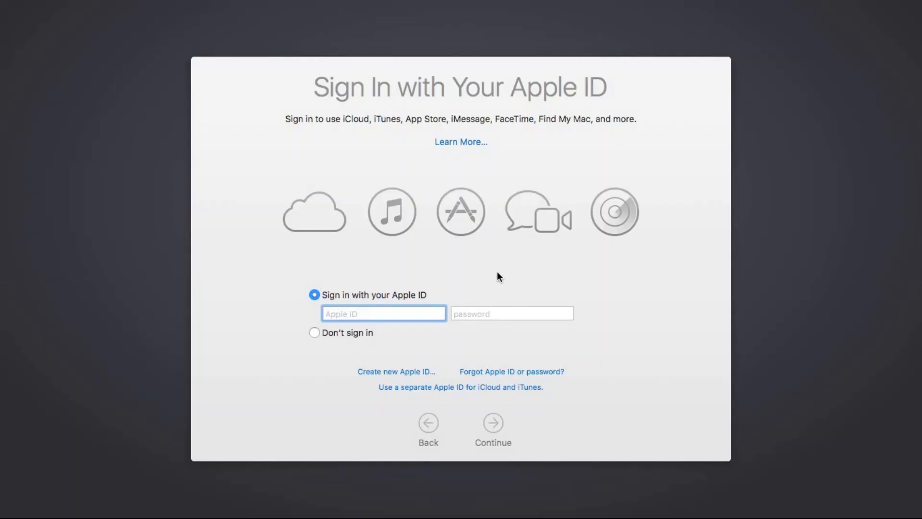
{"action": "left_click", "coordinate": [328, 335]}
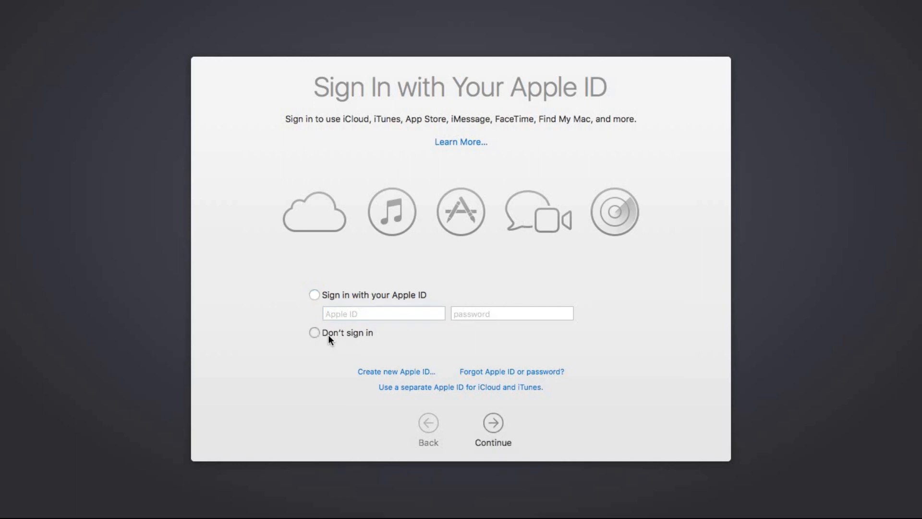
{"action": "left_click", "coordinate": [495, 424]}
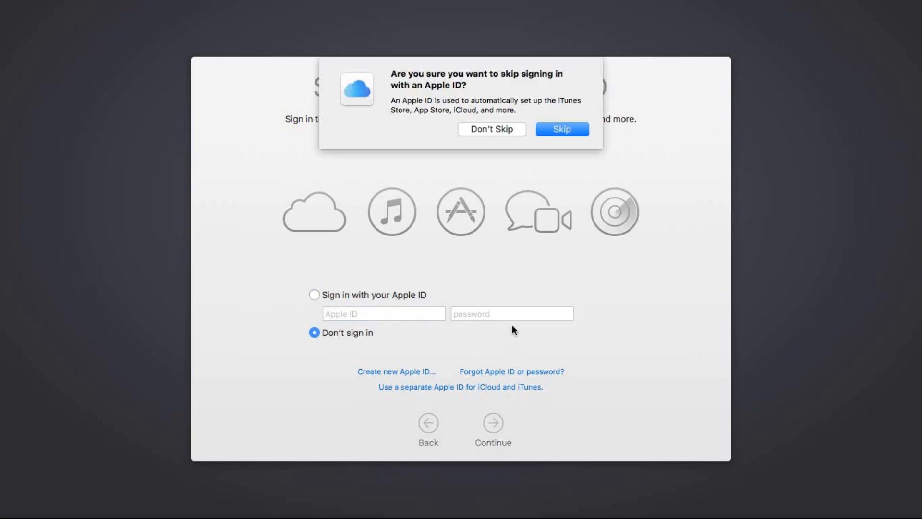
{"action": "left_click", "coordinate": [567, 132]}
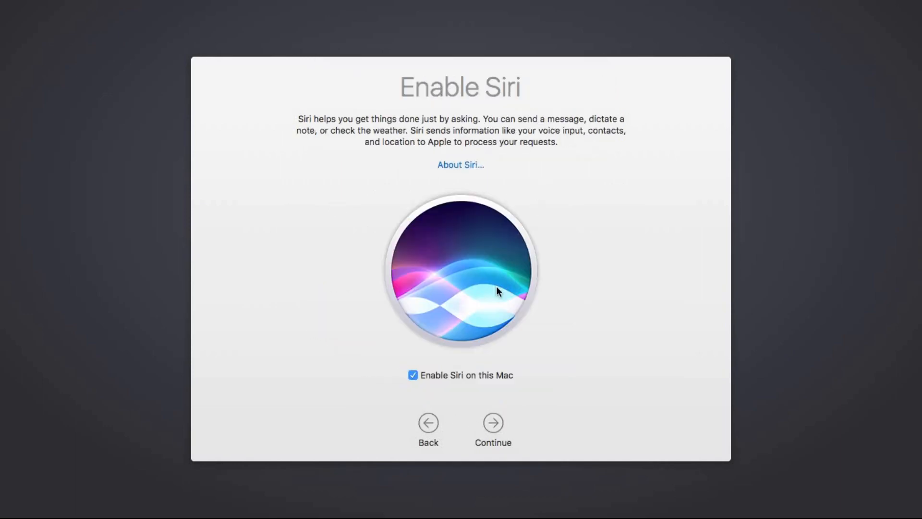
{"action": "left_click", "coordinate": [495, 421]}
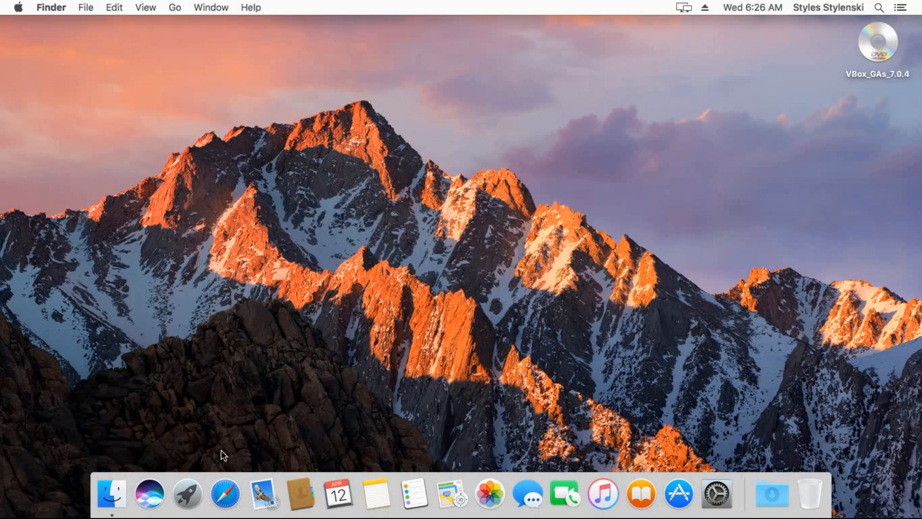
Open the /Users folder in Finder using Go to Folder from the Dock icon
{"action": "right_click", "coordinate": [119, 486]}
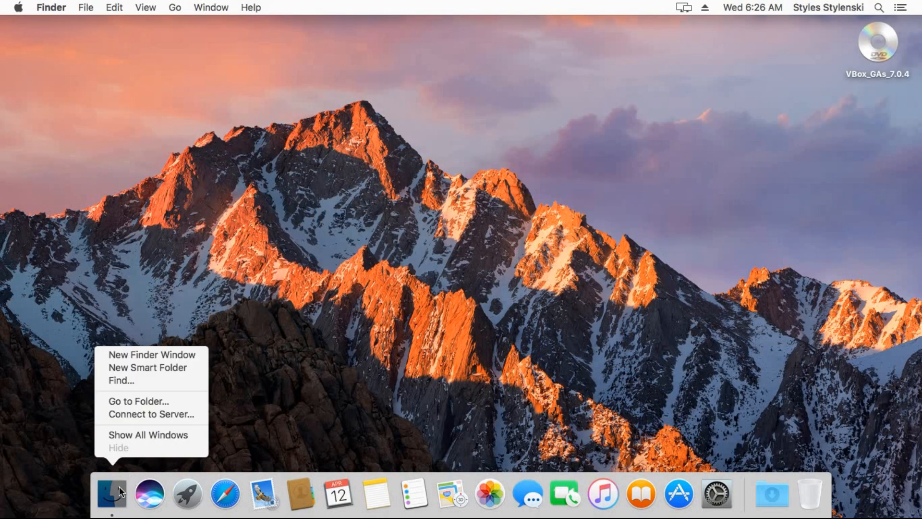
{"action": "left_click", "coordinate": [135, 402]}
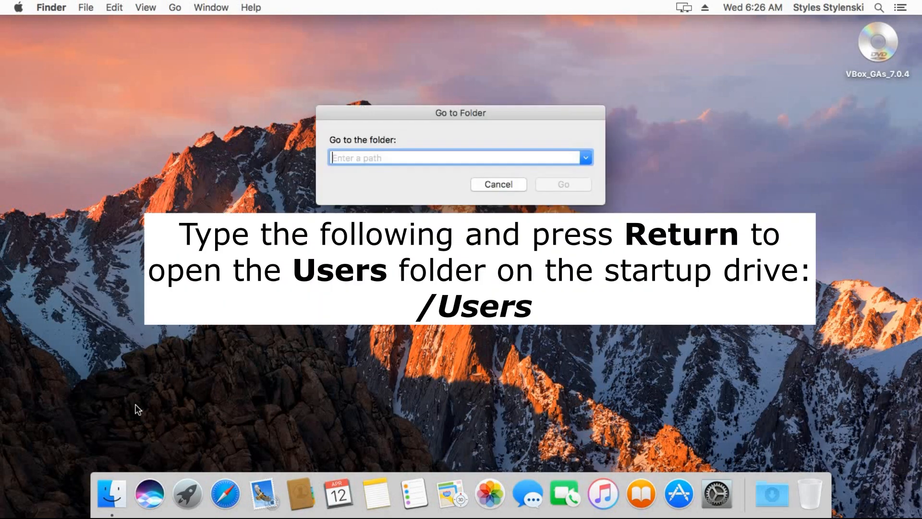
{"action": "type", "text": "/Users"}
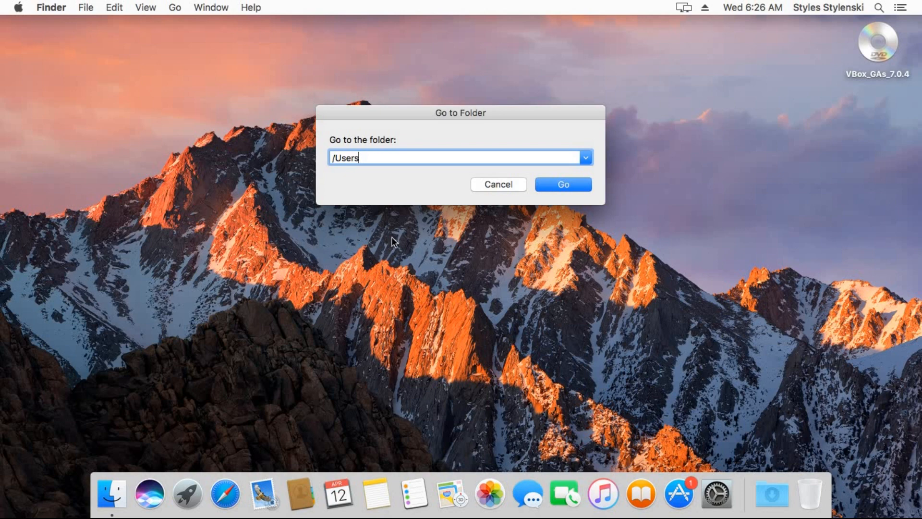
{"action": "left_click", "coordinate": [547, 186]}
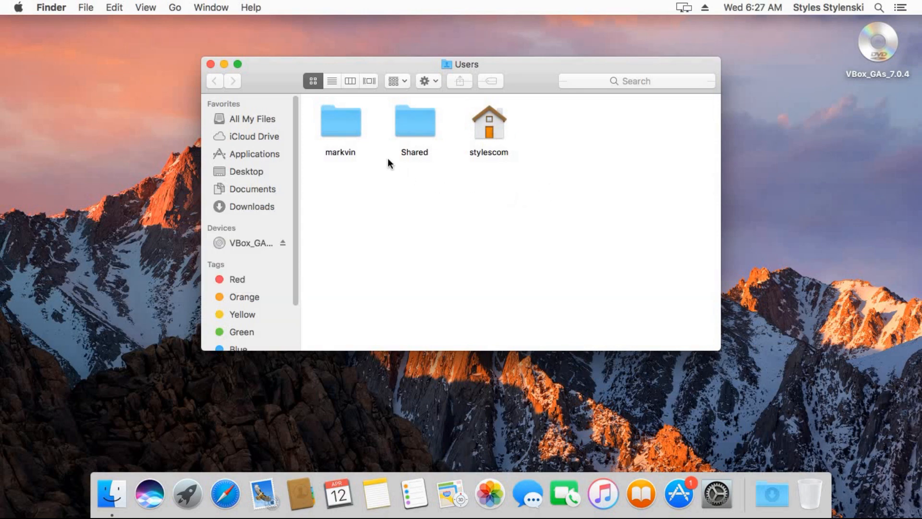
Rename the old home folder to comeverywhere, authorizing with the admin password
{"action": "right_click", "coordinate": [355, 138]}
{"action": "left_click", "coordinate": [385, 192]}
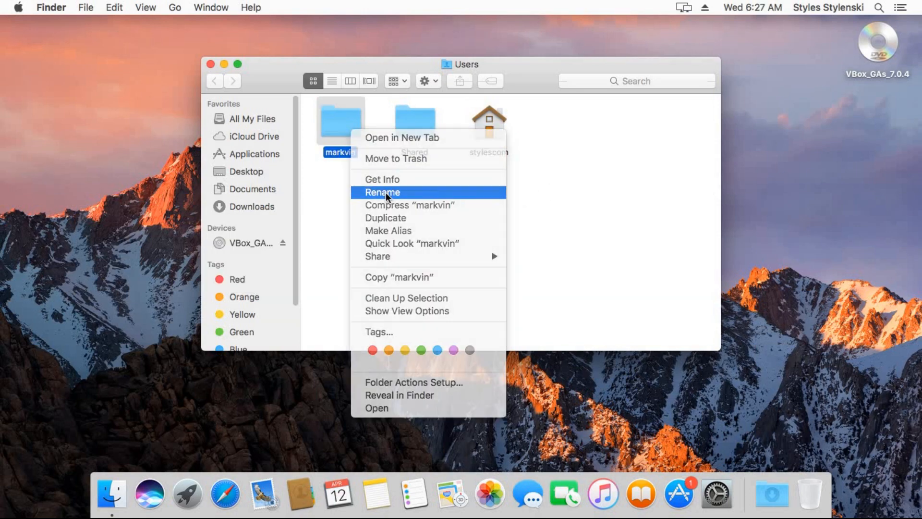
{"action": "type", "text": "comeverywhere"}
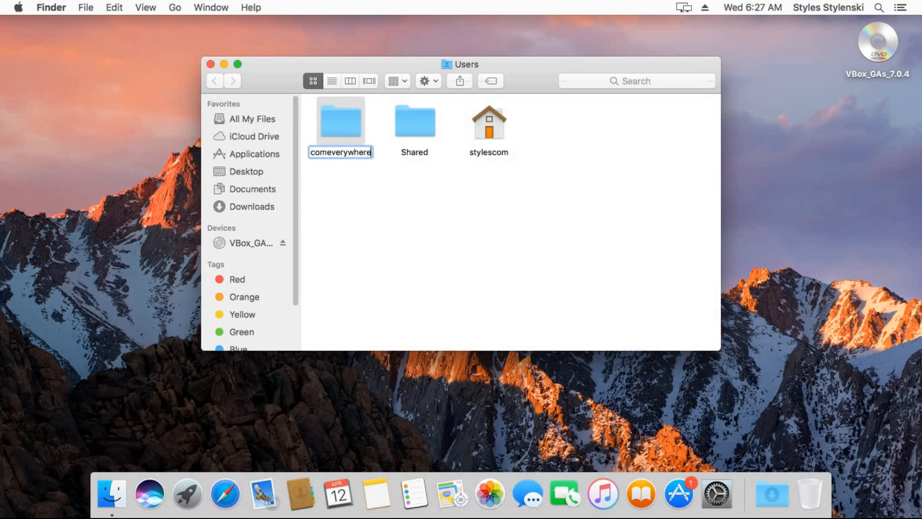
{"action": "key", "text": "Return"}
{"action": "type", "text": "****"}
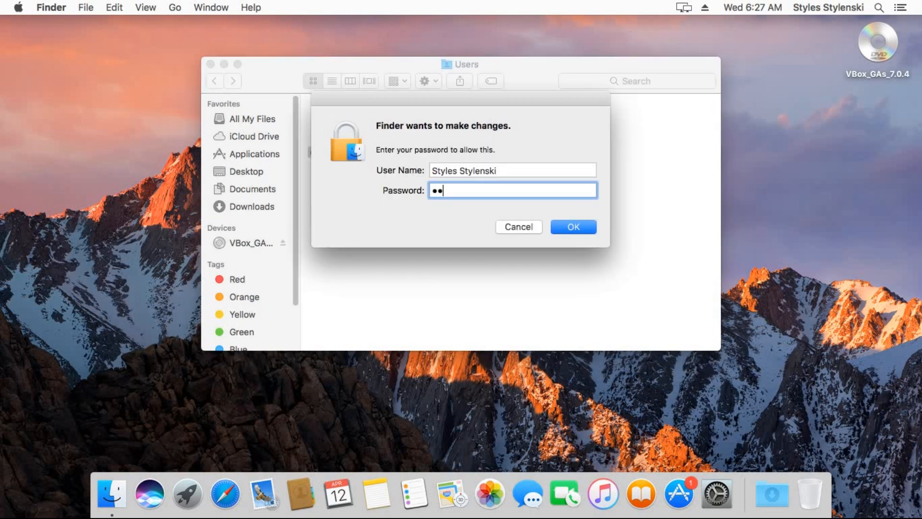
{"action": "left_click", "coordinate": [574, 227]}
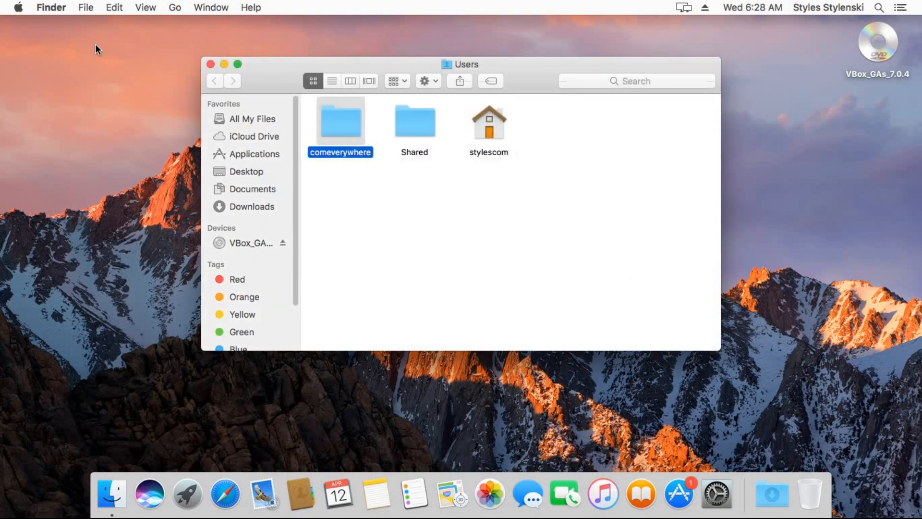
{"action": "left_click", "coordinate": [21, 12]}
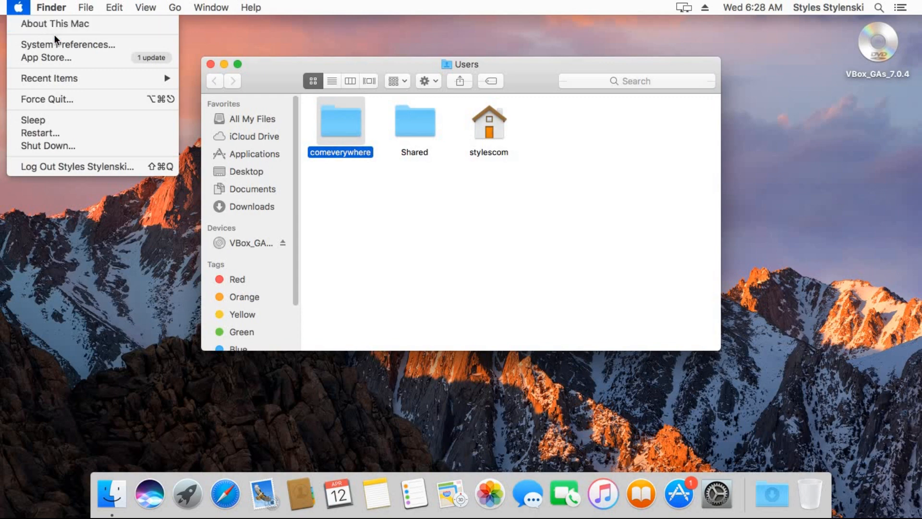
Open Users & Groups in System Preferences and unlock it with the admin password
{"action": "left_click", "coordinate": [66, 44]}
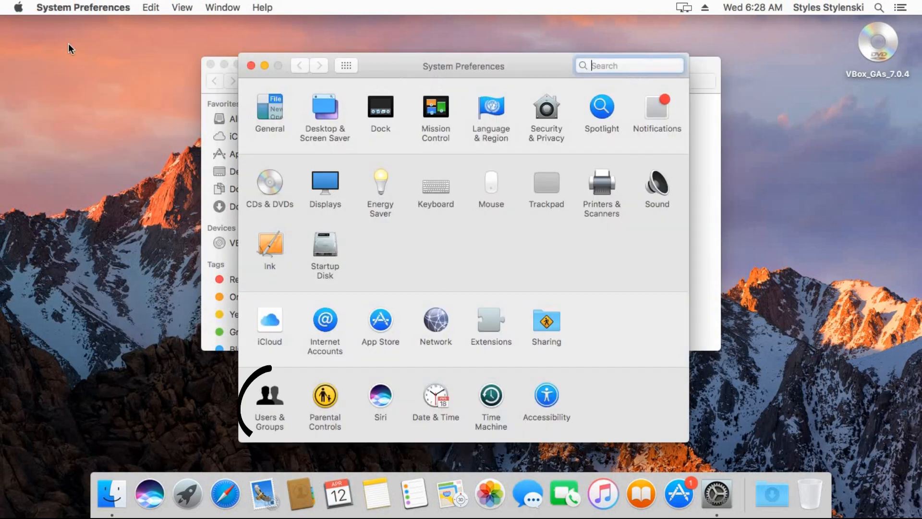
{"action": "left_click", "coordinate": [275, 393]}
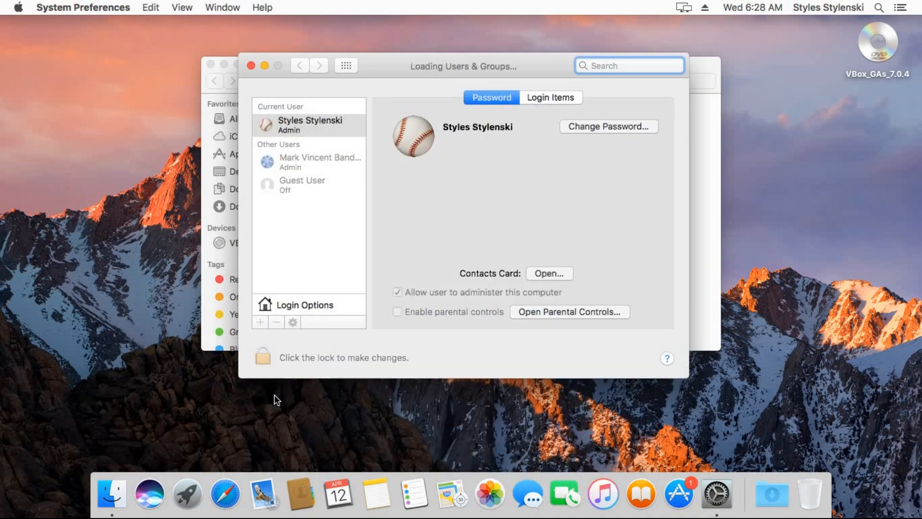
{"action": "left_click", "coordinate": [253, 351]}
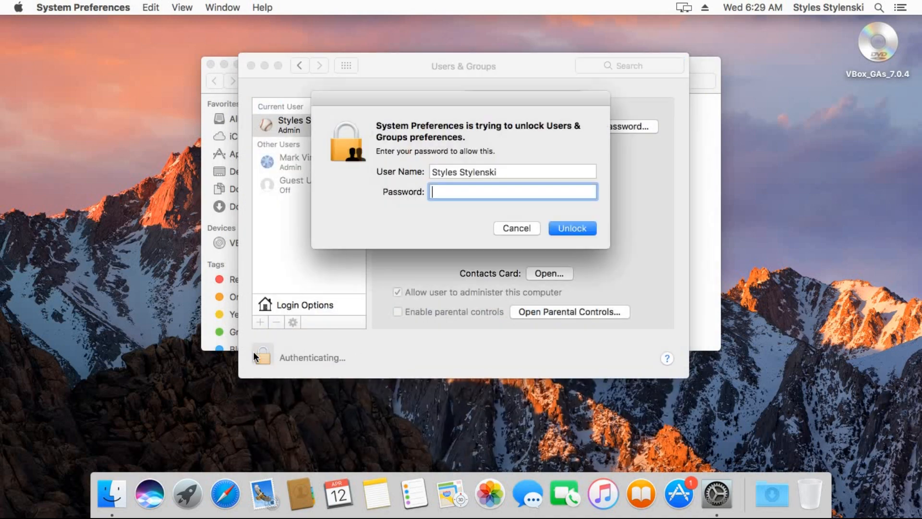
{"action": "type", "text": "a•••"}
{"action": "left_click", "coordinate": [564, 229]}
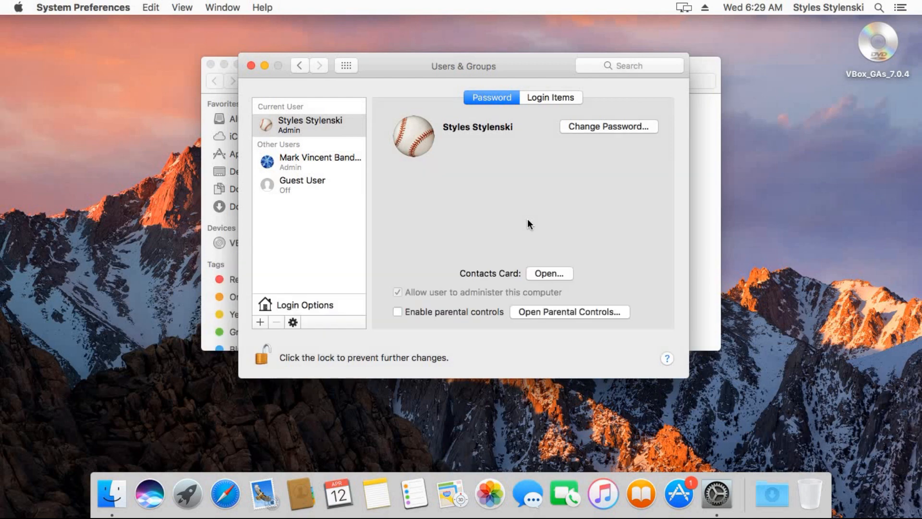
In the other account's Advanced Options, set account name comeverywhere and home directory /Users/comeverywhere
{"action": "left_click_drag", "start_coordinate": [391, 66], "coordinate": [574, 119]}
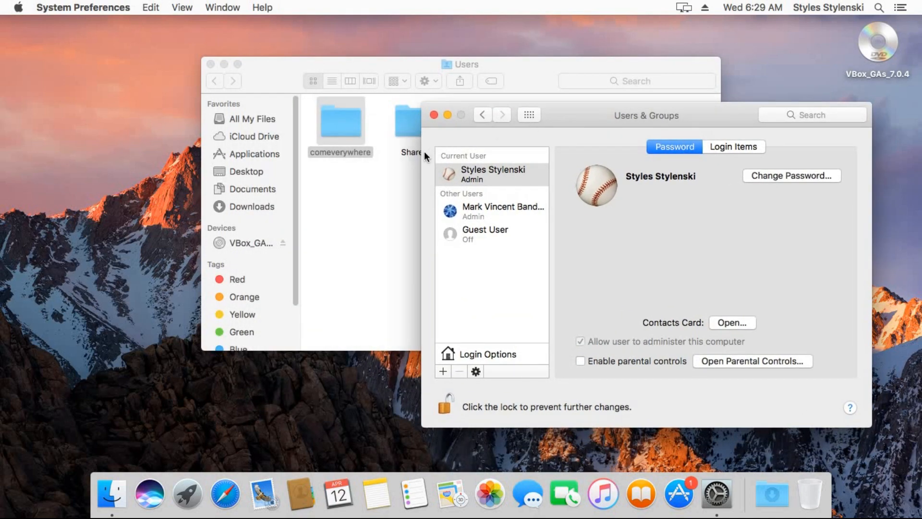
{"action": "right_click", "coordinate": [476, 209]}
{"action": "left_click", "coordinate": [495, 219]}
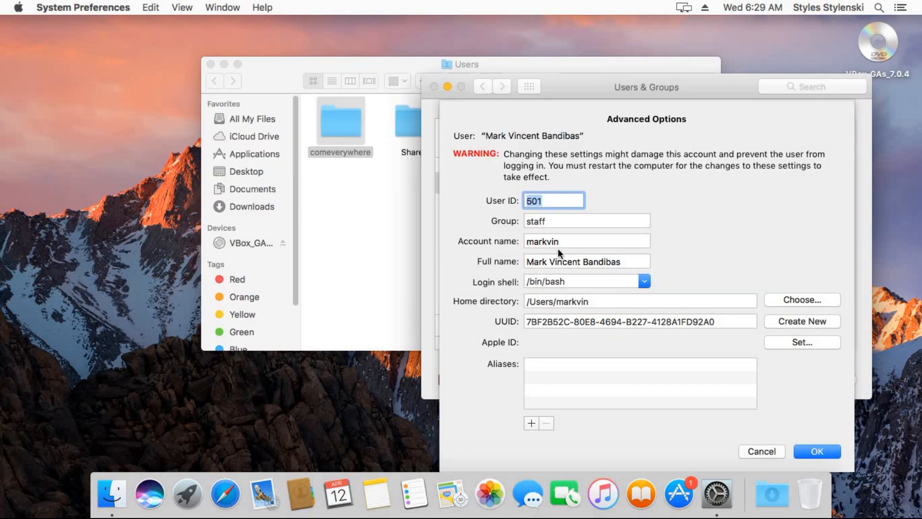
{"action": "left_click", "coordinate": [564, 245]}
{"action": "key", "text": "BackSpace"}
{"action": "key", "text": "BackSpace"}
{"action": "key", "text": "BackSpace"}
{"action": "key", "text": "BackSpace"}
{"action": "key", "text": "BackSpace"}
{"action": "key", "text": "BackSpace"}
{"action": "key", "text": "BackSpace"}
{"action": "type", "text": "comeverywhere"}
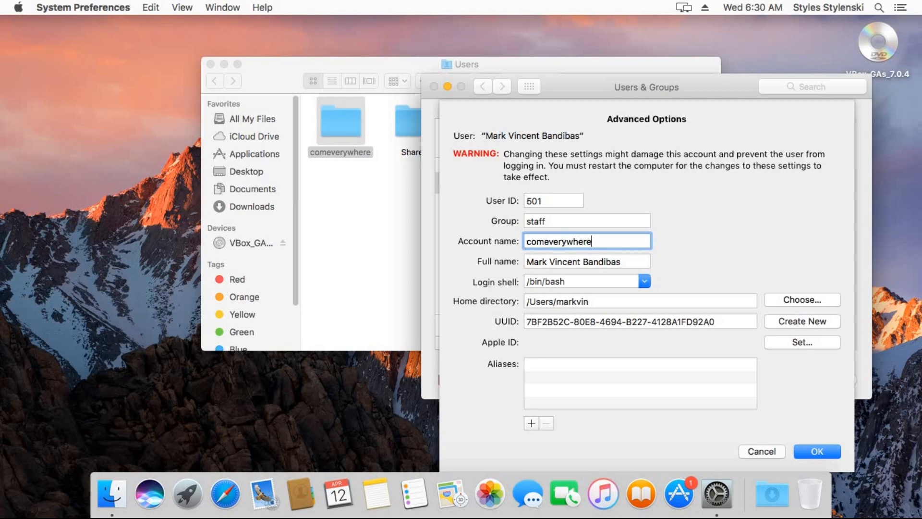
{"action": "left_click", "coordinate": [590, 302]}
{"action": "key", "text": "BackSpace"}
{"action": "key", "text": "BackSpace"}
{"action": "key", "text": "BackSpace"}
{"action": "key", "text": "BackSpace"}
{"action": "key", "text": "BackSpace"}
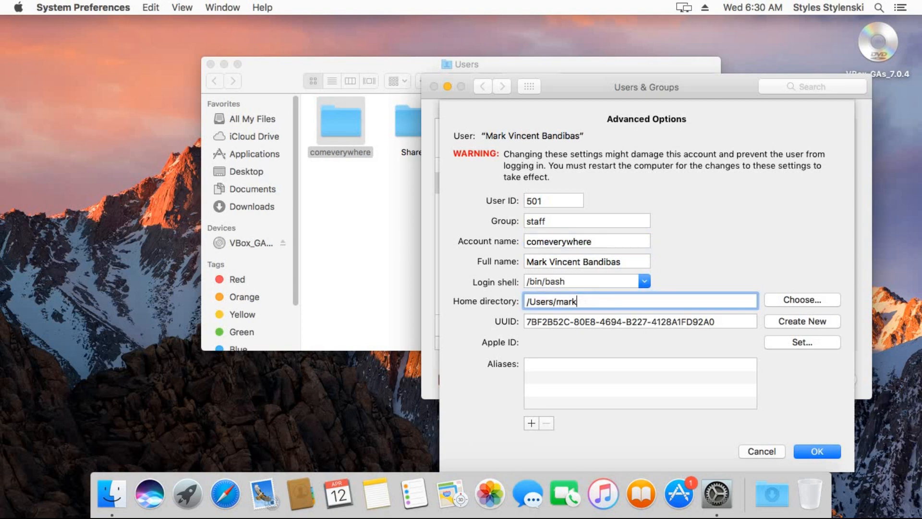
{"action": "key", "text": "BackSpace"}
{"action": "key", "text": "BackSpace"}
{"action": "type", "text": "comeverywhere"}
{"action": "left_click", "coordinate": [823, 451]}
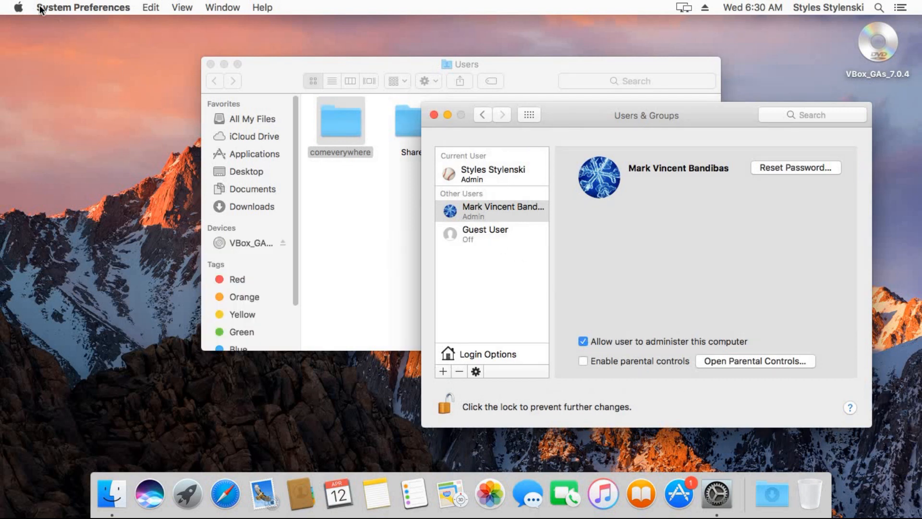
Log out of the current account without reopening windows at next login
{"action": "left_click", "coordinate": [18, 7]}
{"action": "left_click", "coordinate": [85, 166]}
{"action": "left_click", "coordinate": [511, 181]}
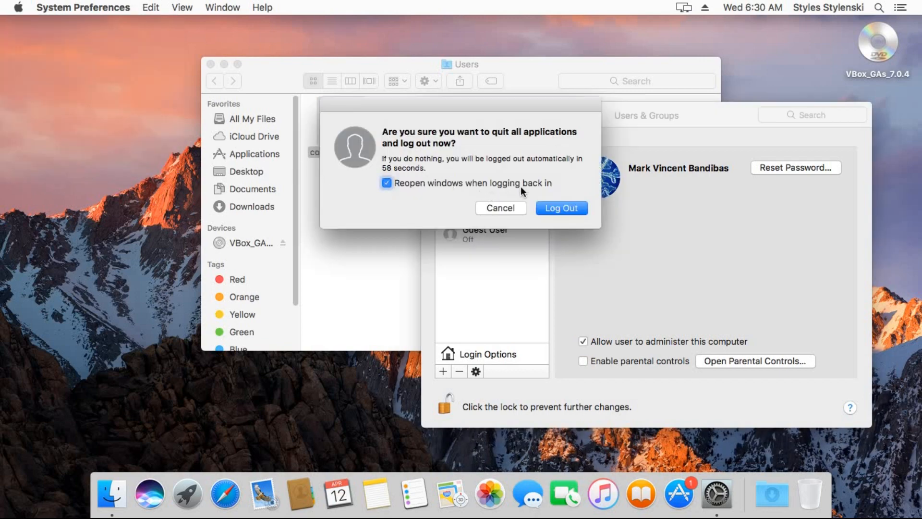
{"action": "left_click", "coordinate": [556, 208]}
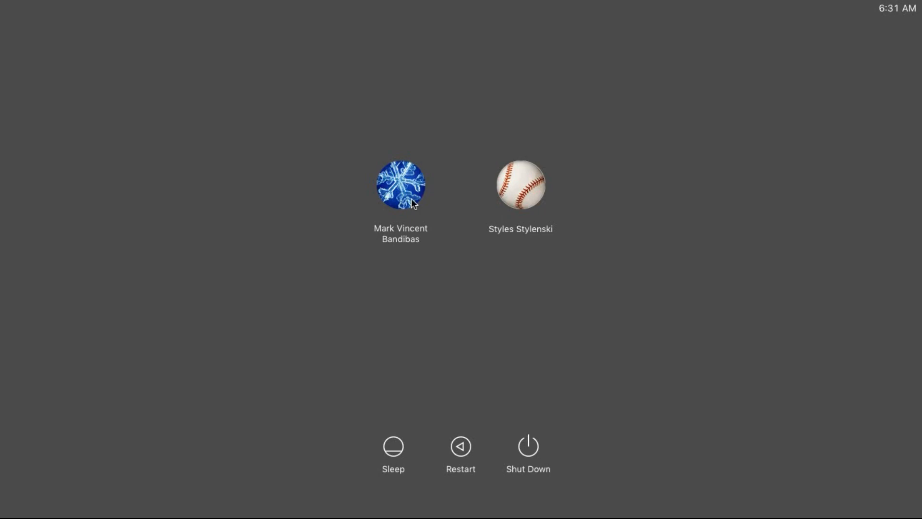
Sign in to the renamed comeverywhere account with its password
{"action": "left_click", "coordinate": [413, 204]}
{"action": "type", "text": "••••"}
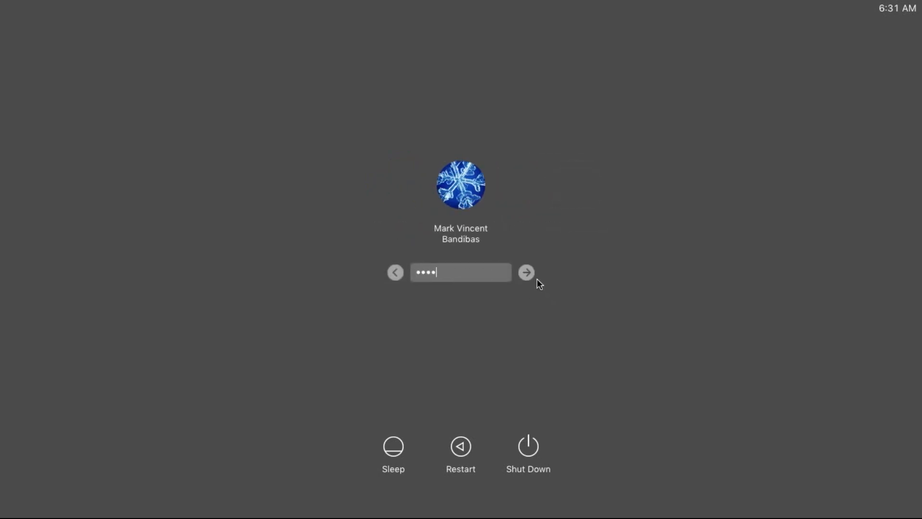
{"action": "left_click", "coordinate": [527, 273]}
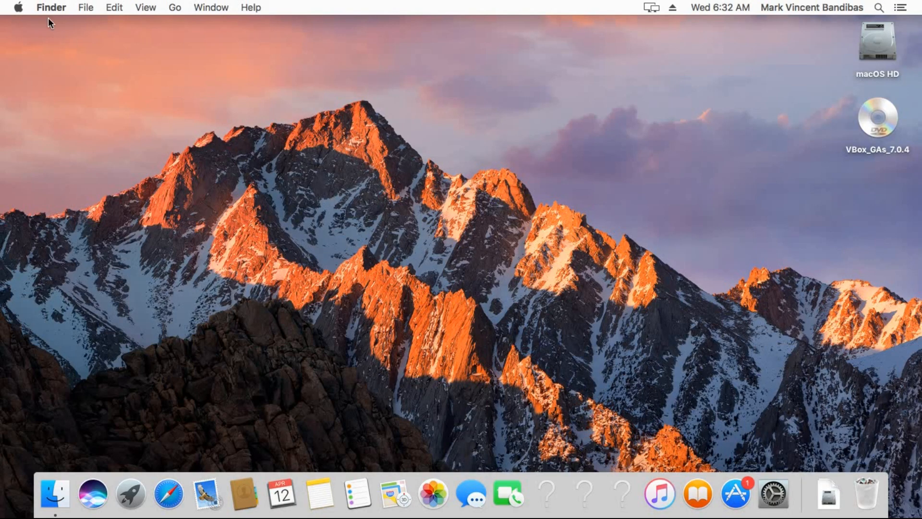
Open Users & Groups from the Apple menu and unlock it with the admin password
{"action": "left_click", "coordinate": [18, 7]}
{"action": "left_click", "coordinate": [62, 45]}
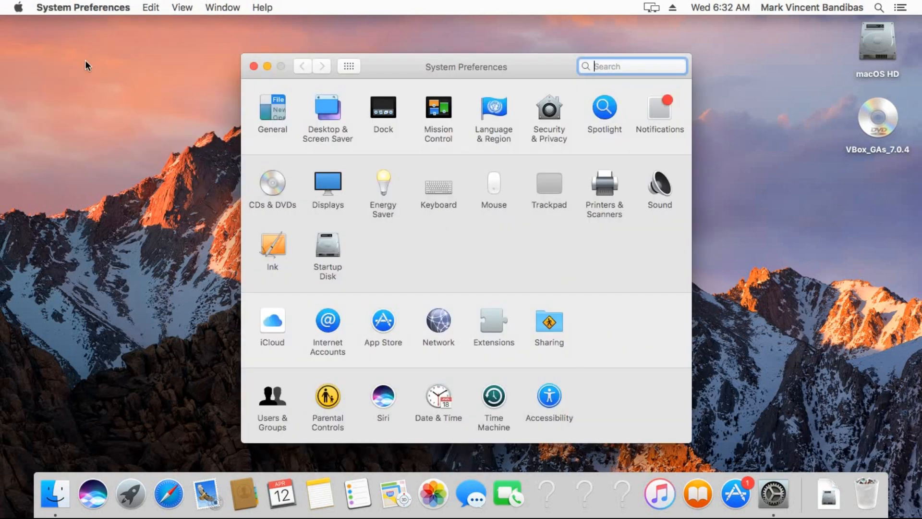
{"action": "left_click", "coordinate": [271, 397]}
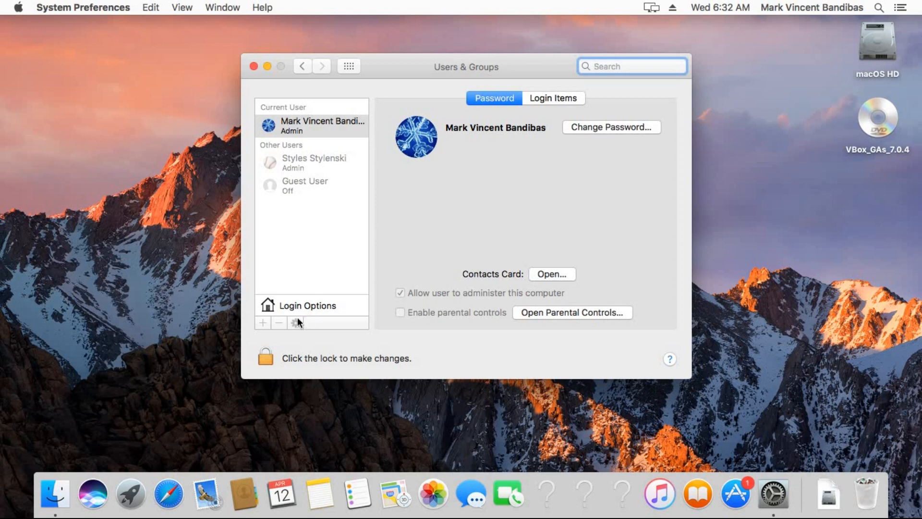
{"action": "left_click", "coordinate": [270, 359]}
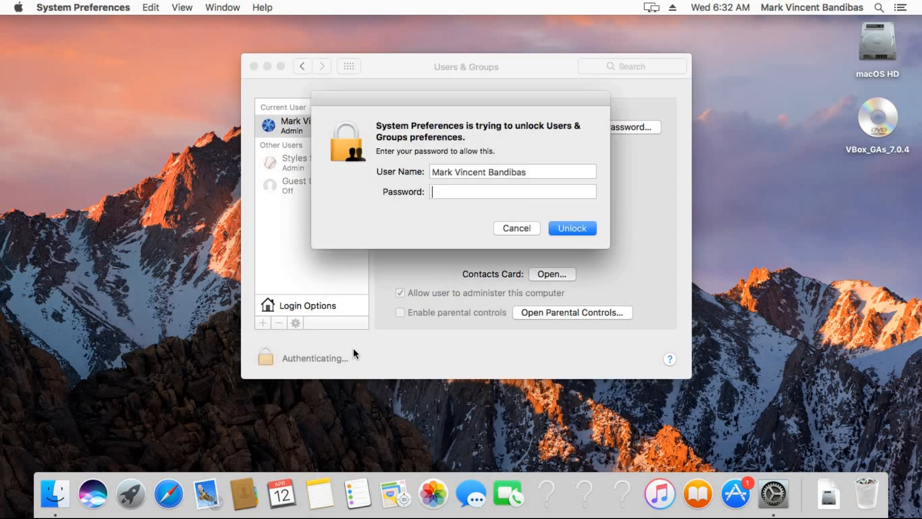
{"action": "type", "text": "****"}
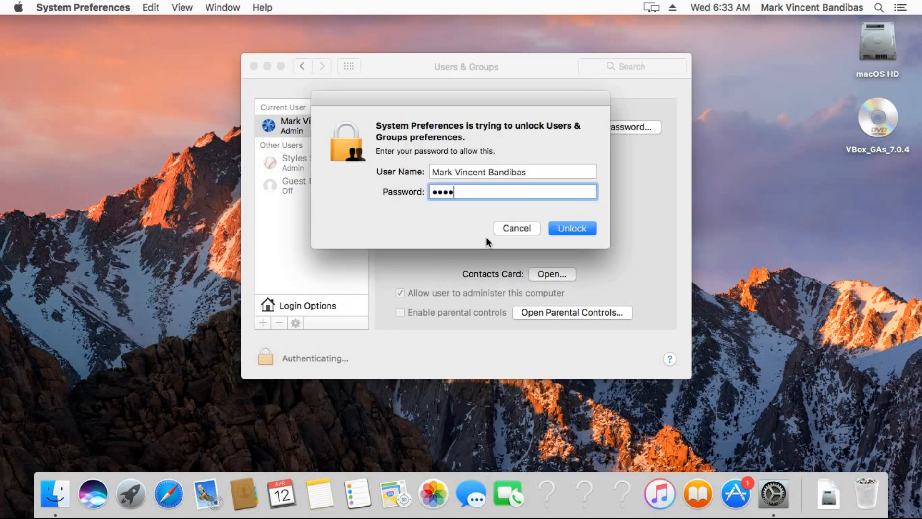
{"action": "left_click", "coordinate": [574, 229]}
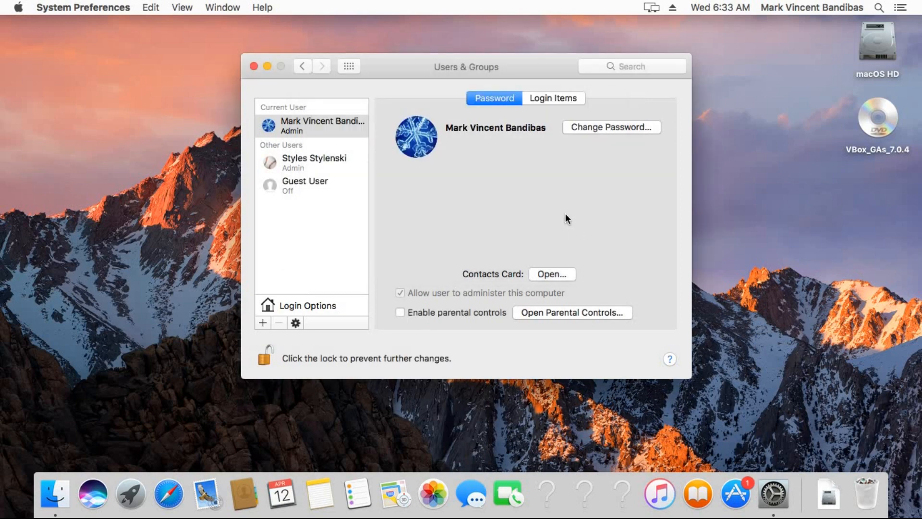
{"action": "right_click", "coordinate": [329, 128]}
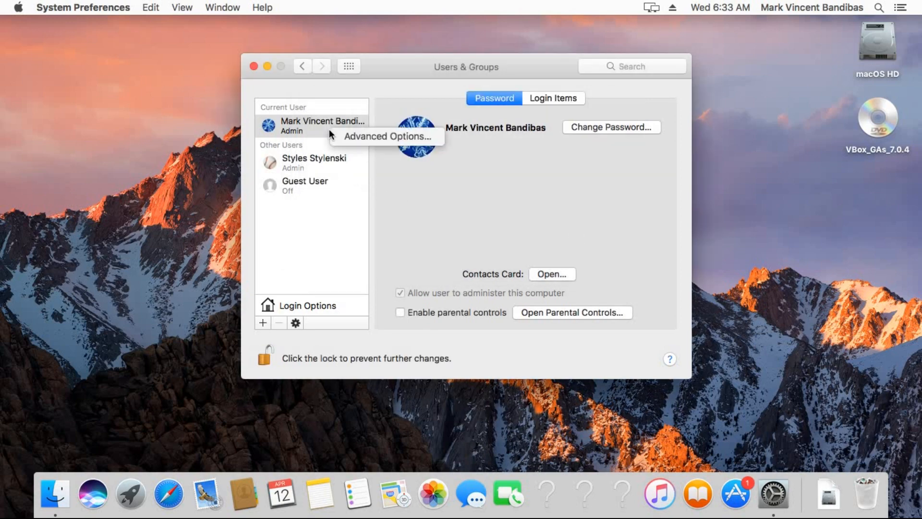
Verify the account's short name in Advanced Options and the comeverywhere folder in /Users
{"action": "left_click", "coordinate": [365, 136]}
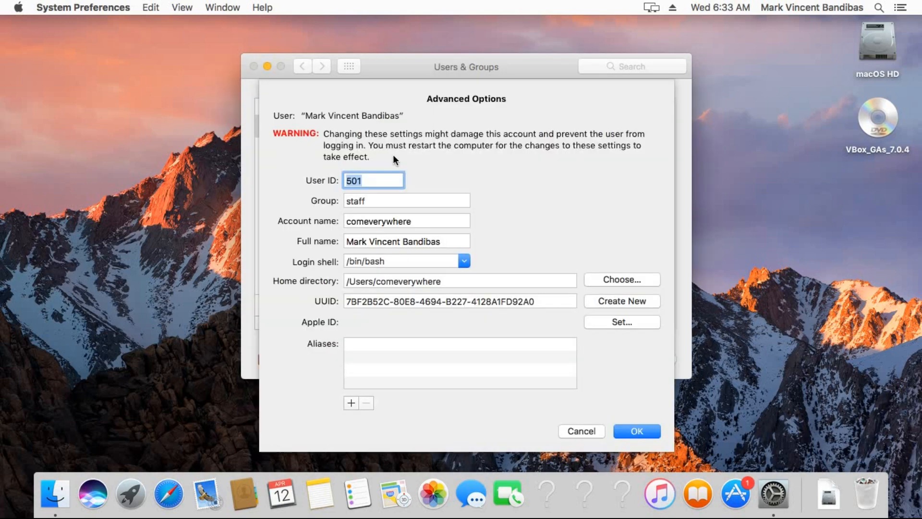
{"action": "left_click", "coordinate": [389, 225]}
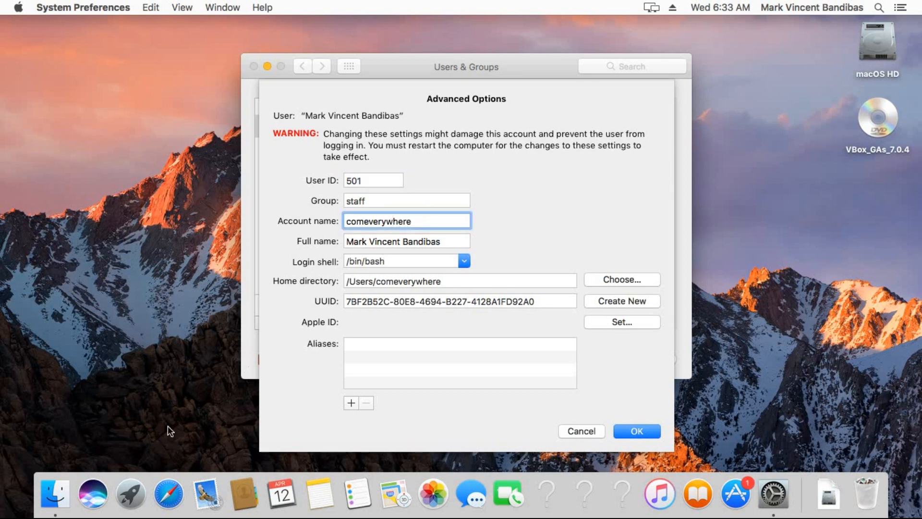
{"action": "right_click", "coordinate": [56, 494]}
{"action": "left_click", "coordinate": [75, 404]}
{"action": "type", "text": "Users"}
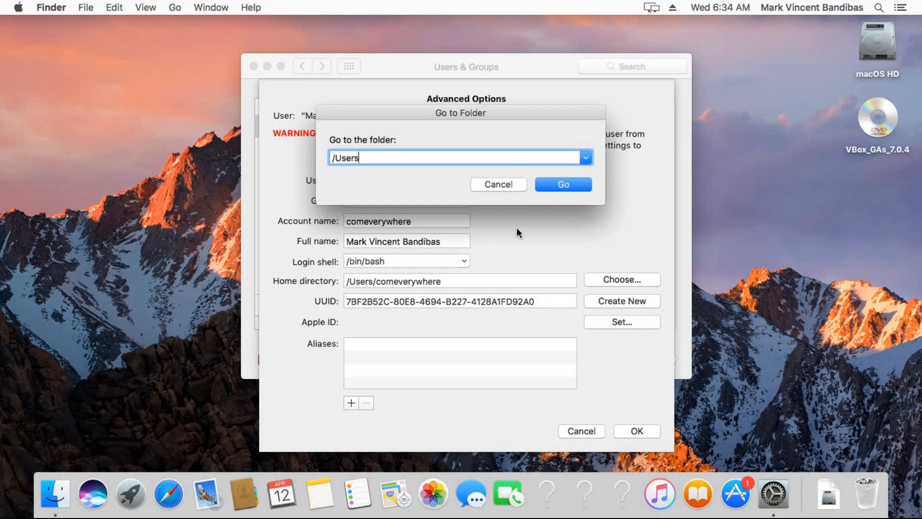
{"action": "left_click", "coordinate": [551, 183]}
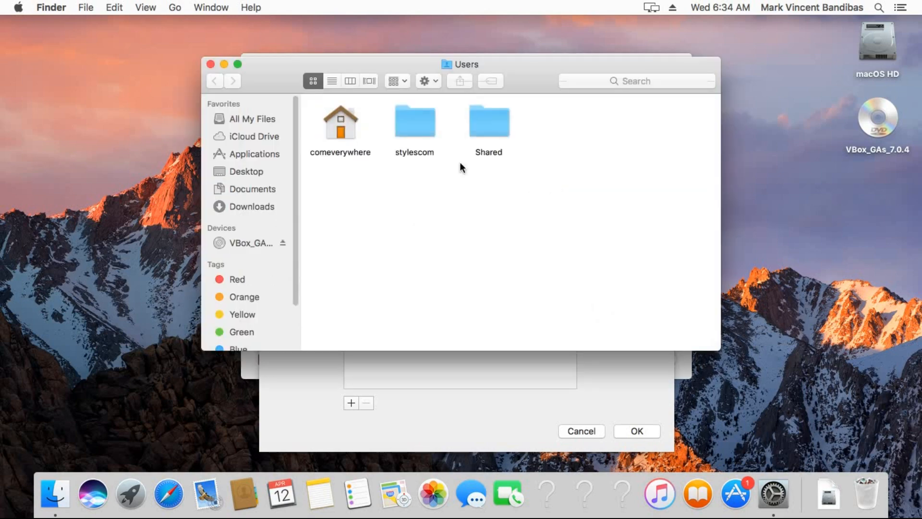
{"action": "left_click", "coordinate": [339, 137]}
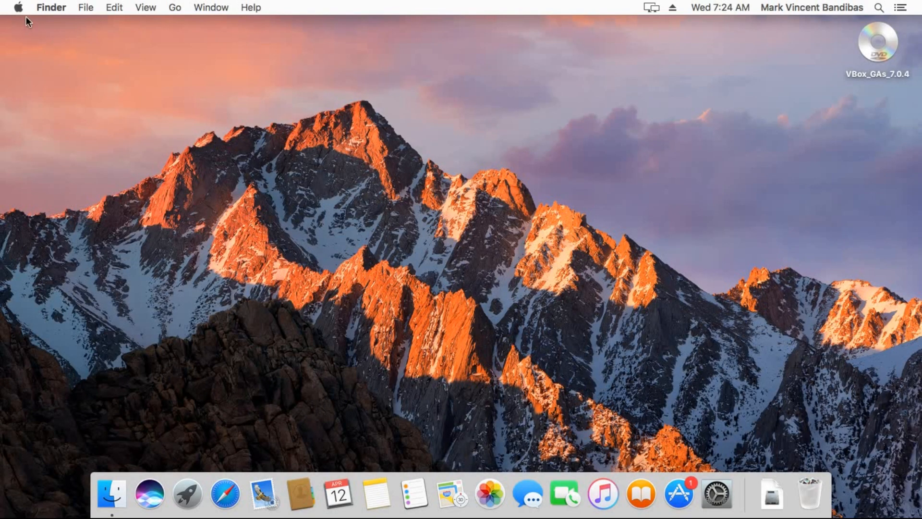
Open Users & Groups in System Preferences and unlock it with the admin password
{"action": "left_click", "coordinate": [18, 8]}
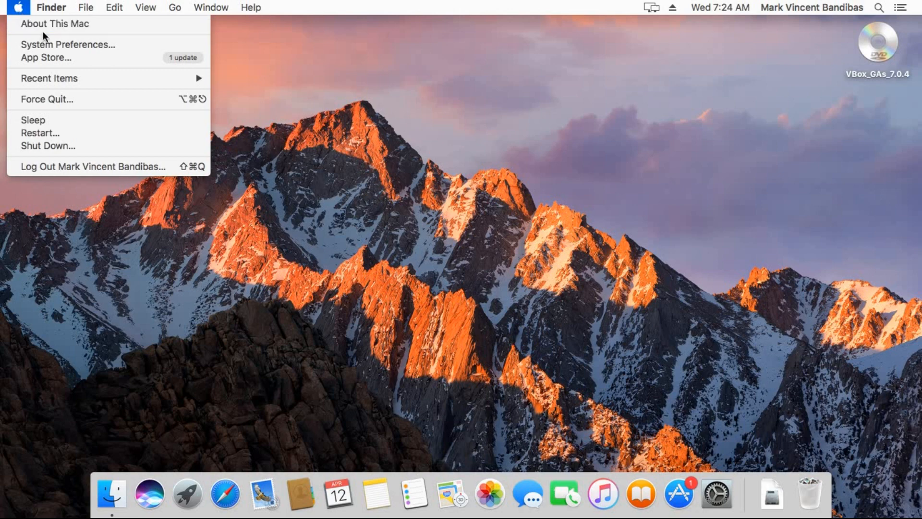
{"action": "left_click", "coordinate": [57, 41]}
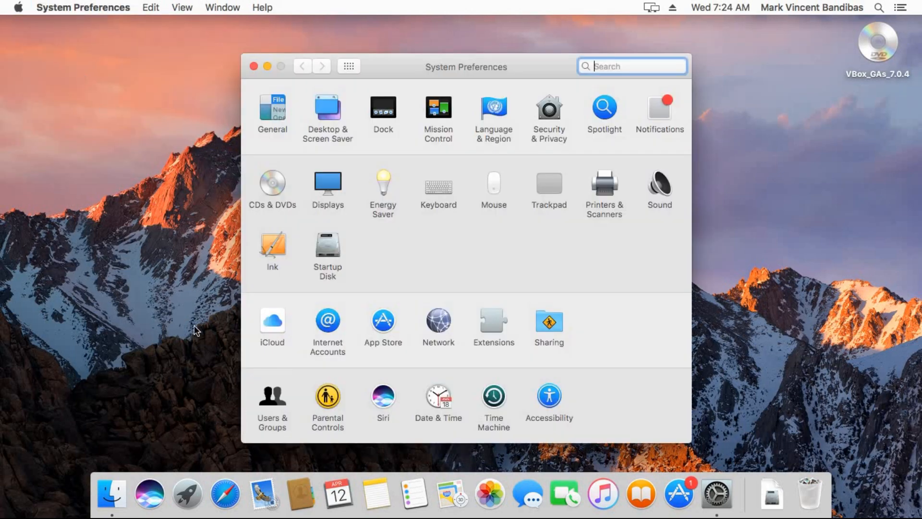
{"action": "left_click", "coordinate": [272, 398]}
{"action": "left_click", "coordinate": [267, 361]}
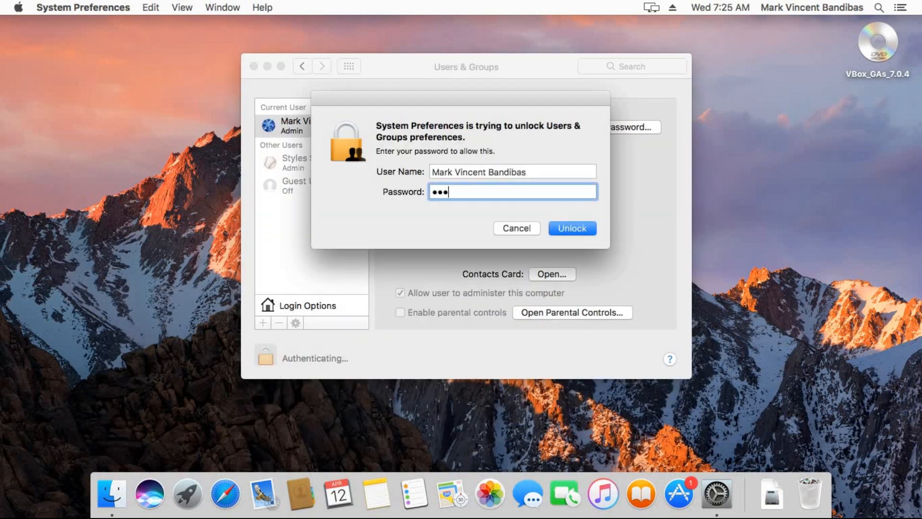
{"action": "left_click", "coordinate": [572, 228]}
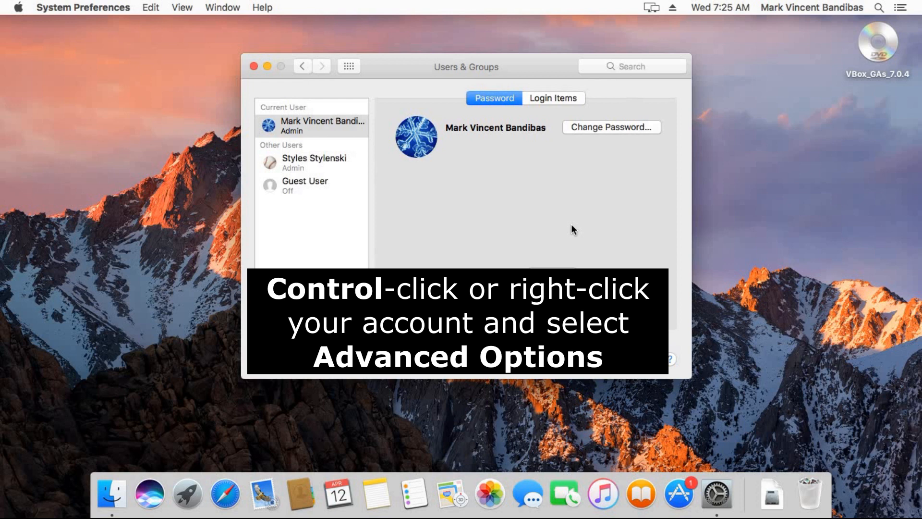
Remove the middle name from the signed-in account's full name via Advanced Options and save
{"action": "right_click", "coordinate": [313, 130]}
{"action": "left_click", "coordinate": [335, 128]}
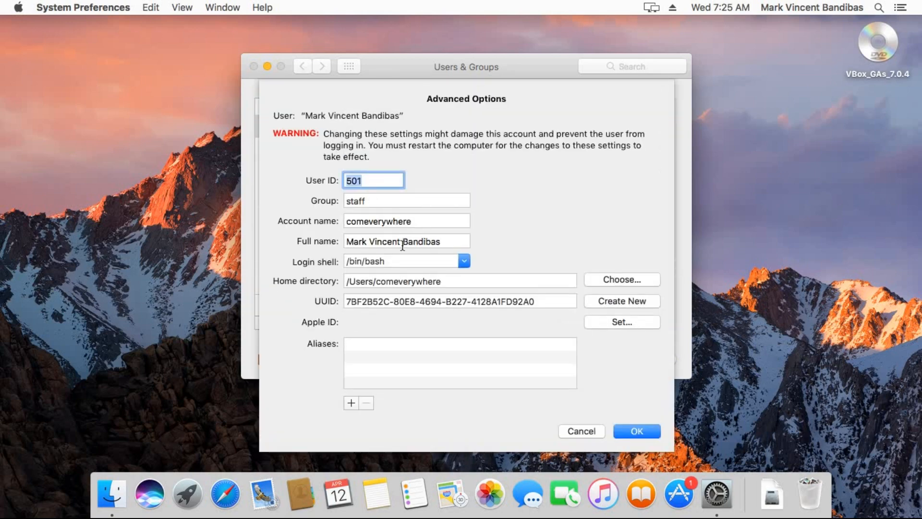
{"action": "left_click", "coordinate": [401, 241]}
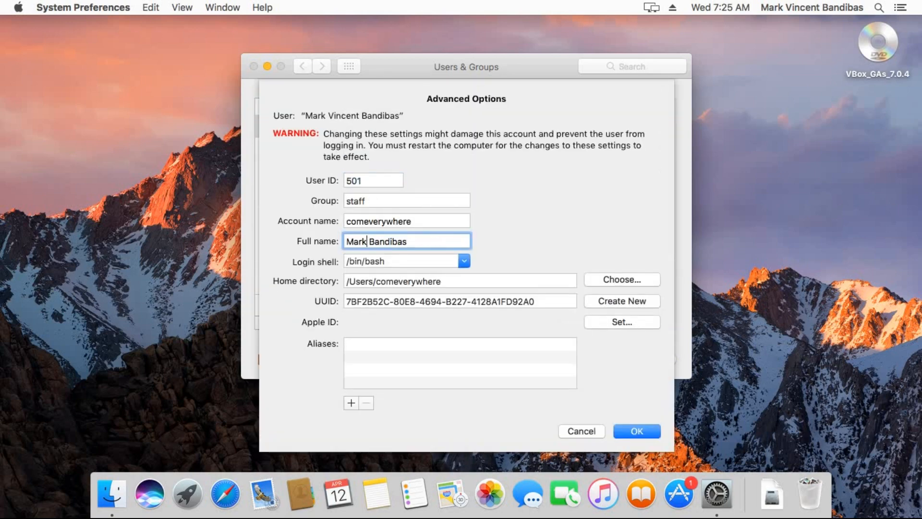
{"action": "left_click", "coordinate": [637, 431]}
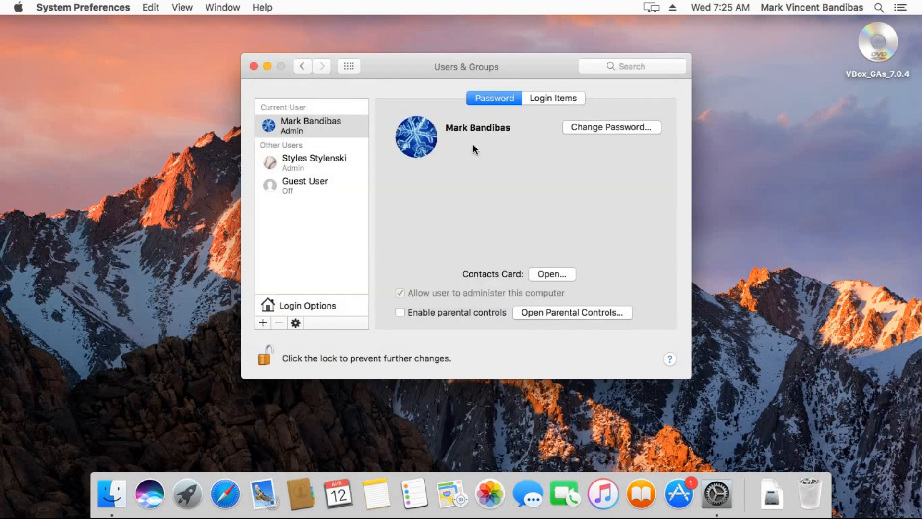